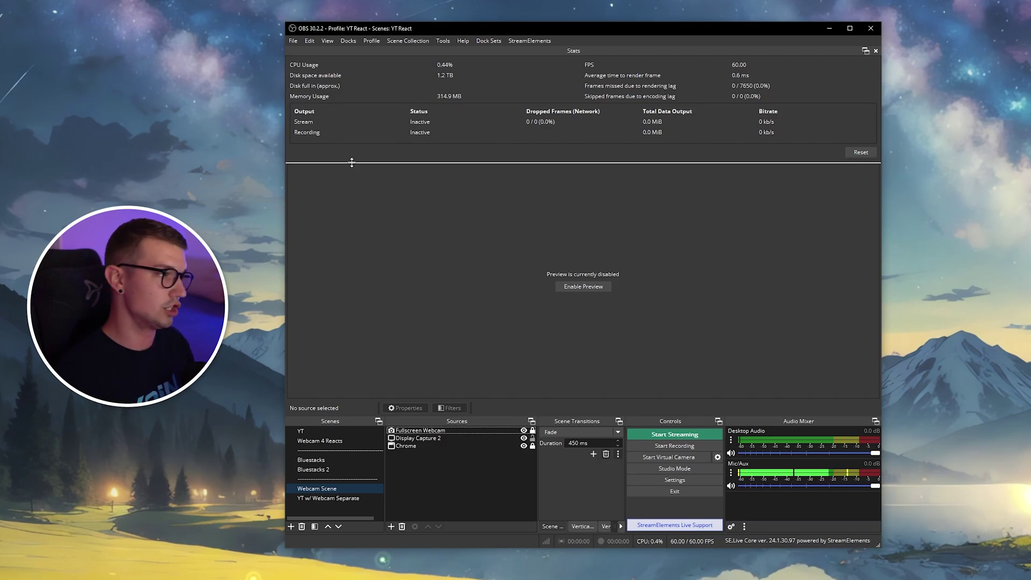
Show the Aitum Multistream dock from the Docks menu and dock it into the left of the OBS window.
click(353, 41)
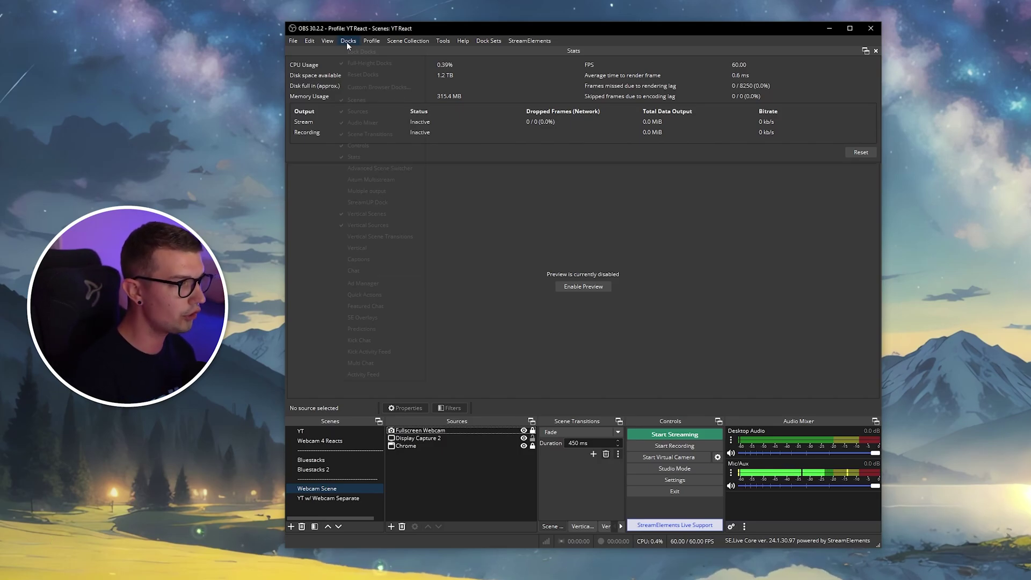
click(376, 181)
drag(570, 259, 317, 273)
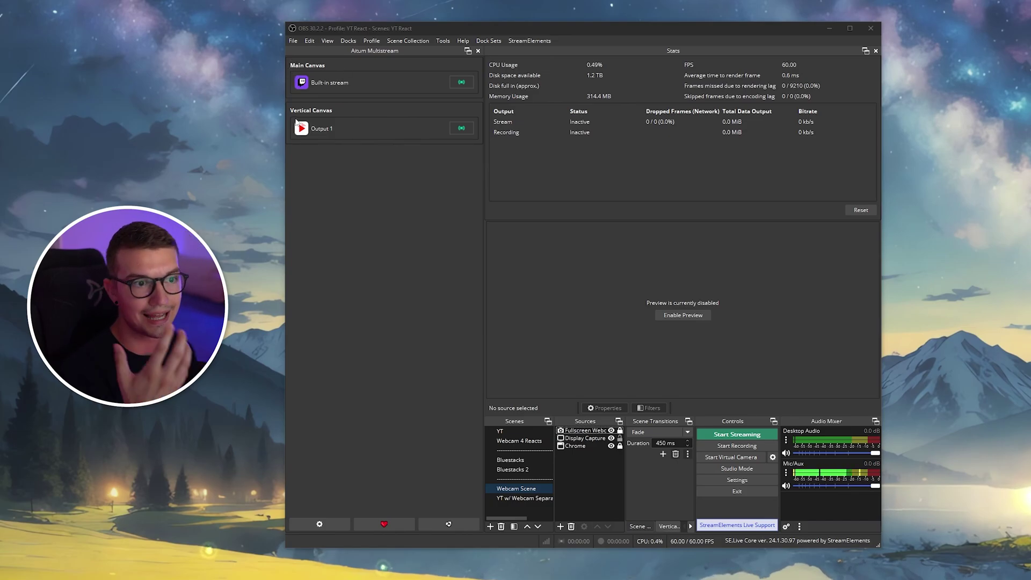
click(400, 75)
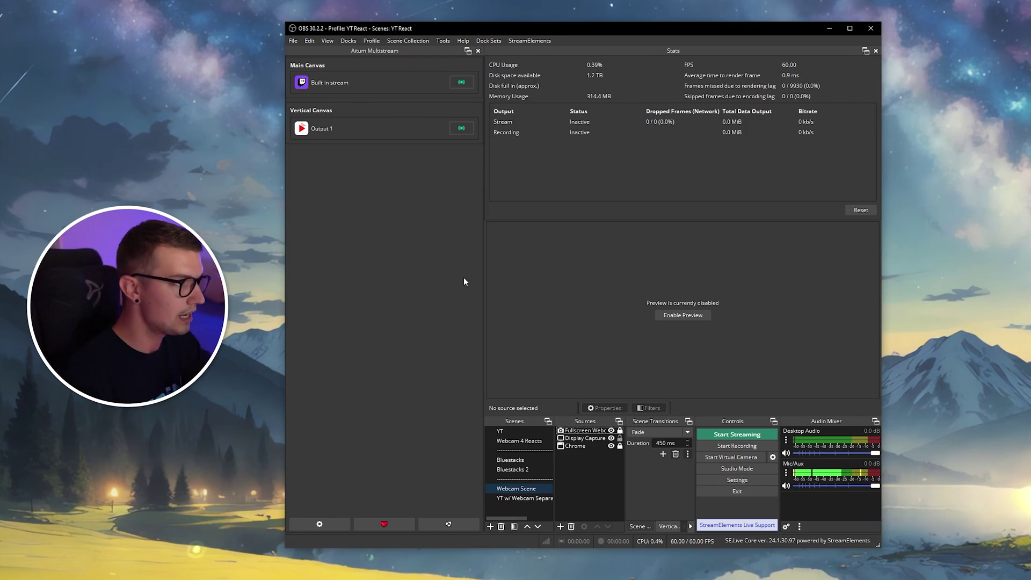
click(743, 483)
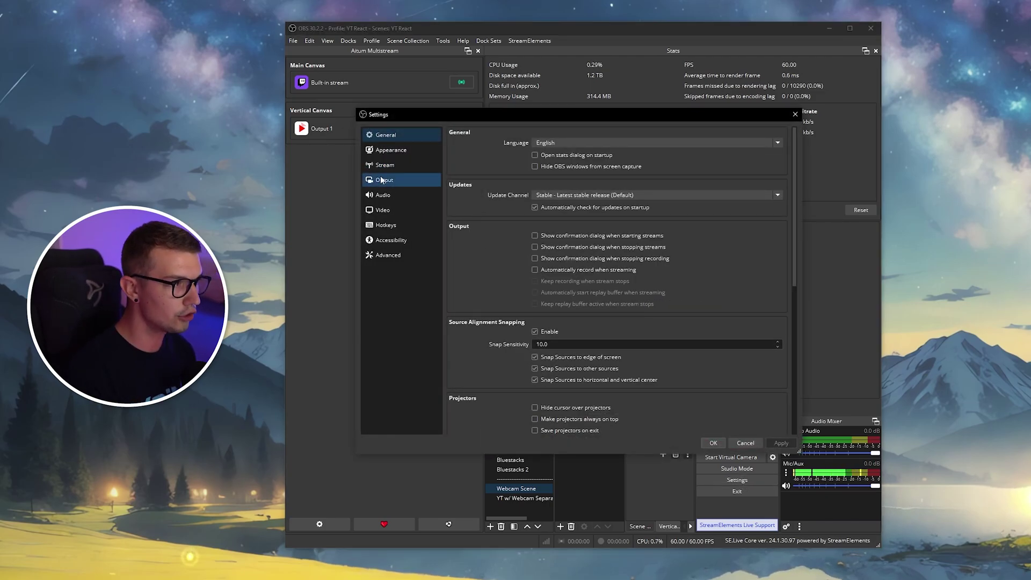
click(369, 166)
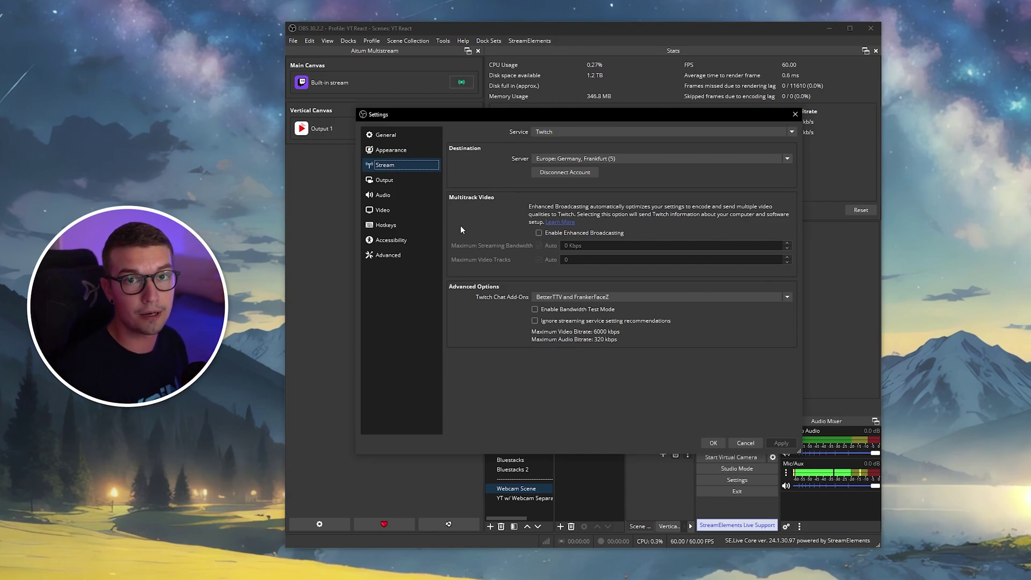
click(746, 444)
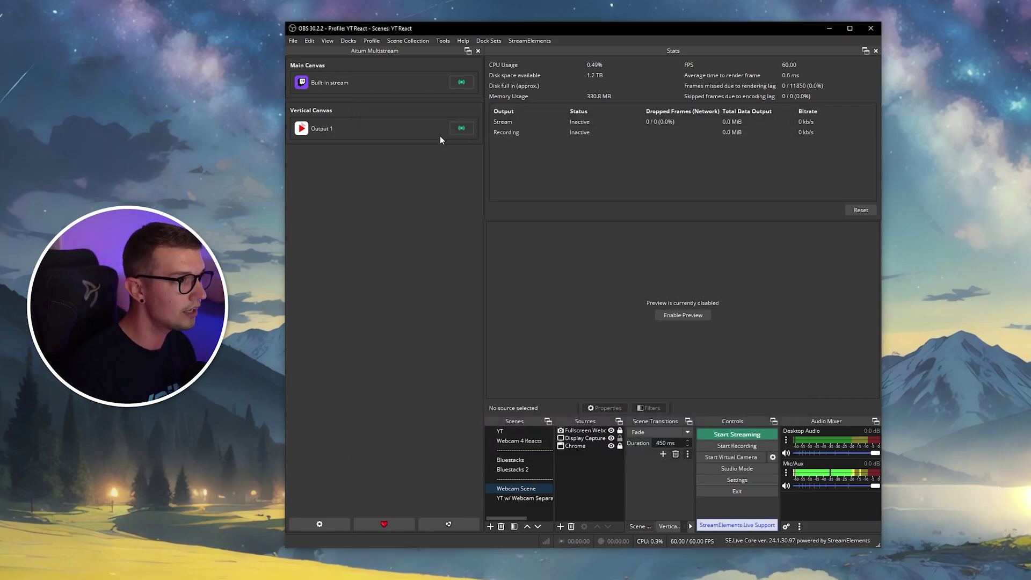
In the Aitum Multistream settings, add a YouTube output to Main Canvas with the stream key entered.
click(322, 523)
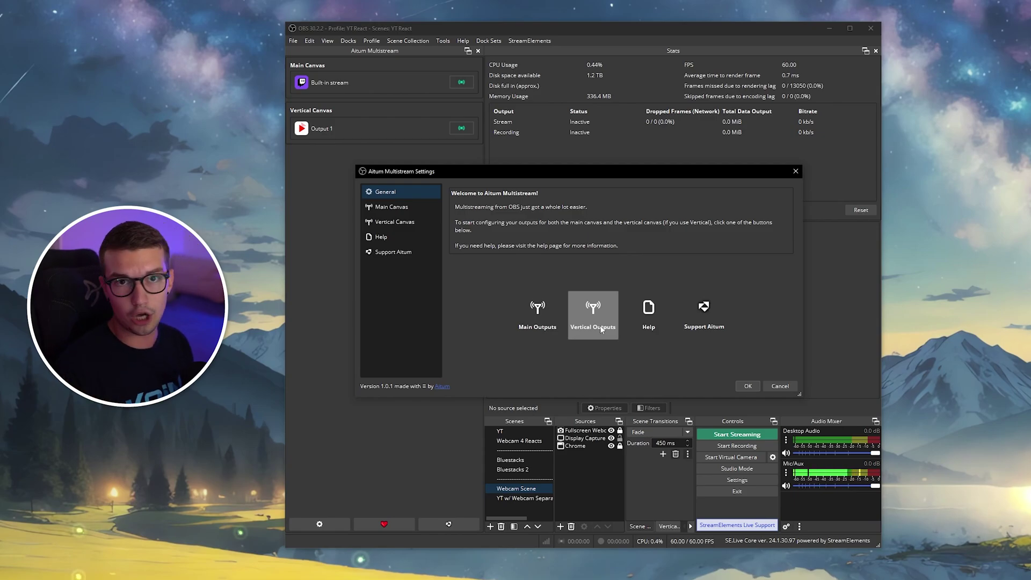
click(543, 312)
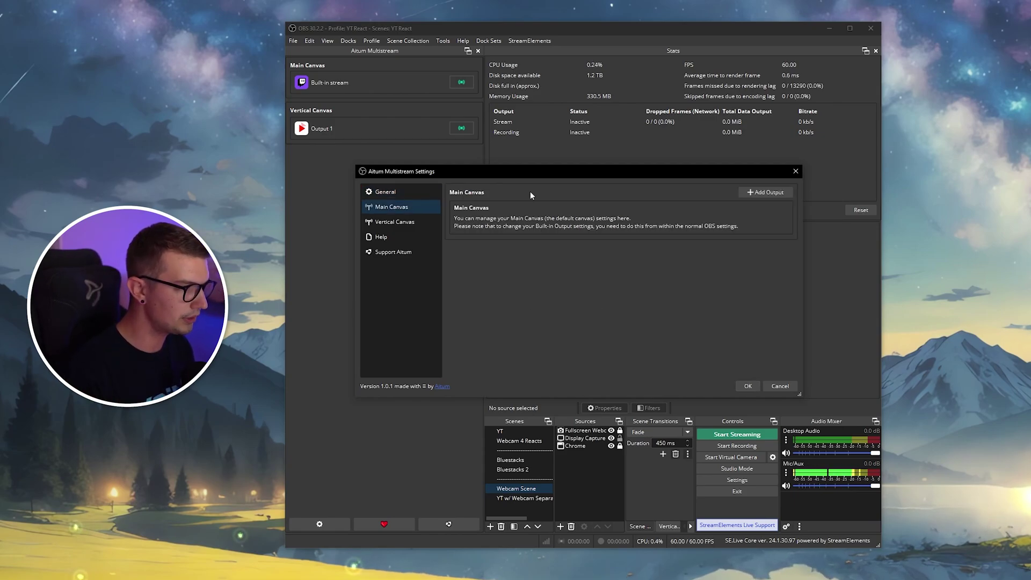
click(763, 194)
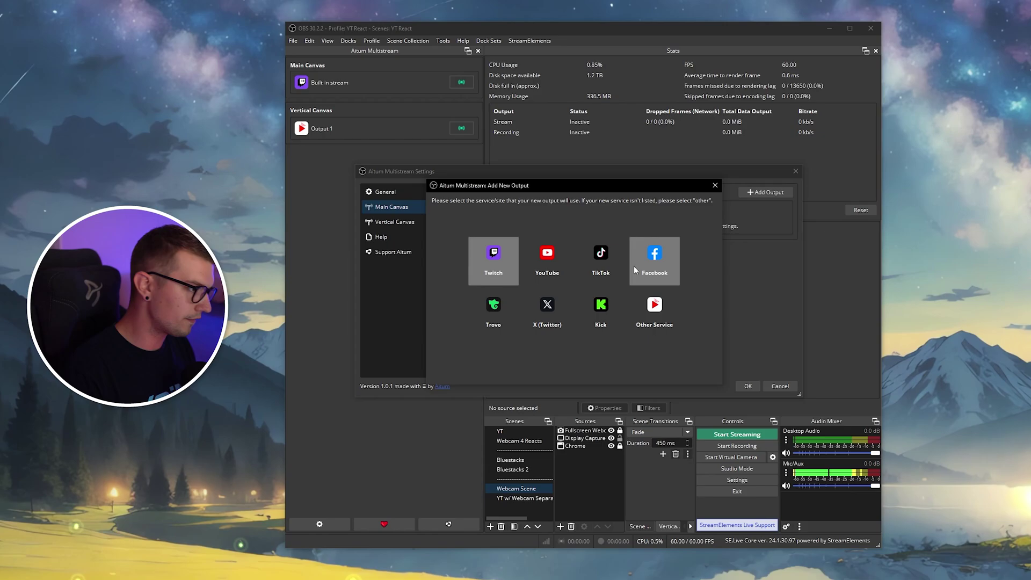
click(549, 260)
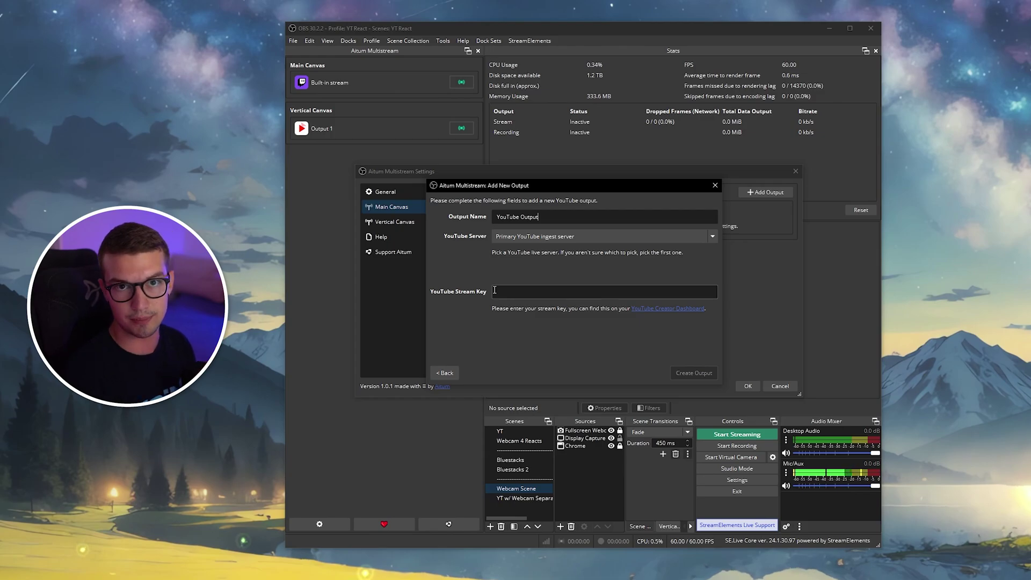
click(529, 292)
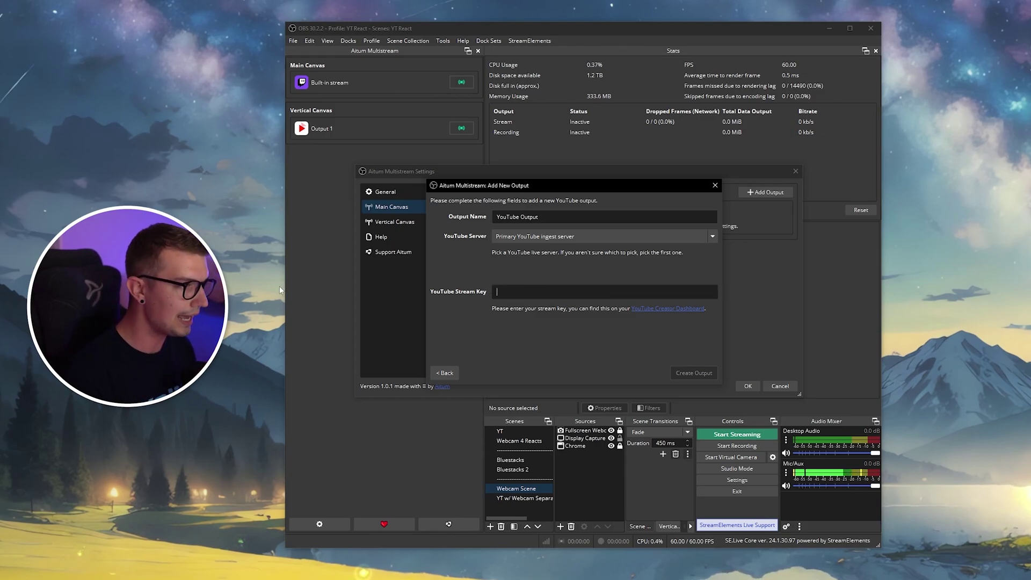
text(123123123)
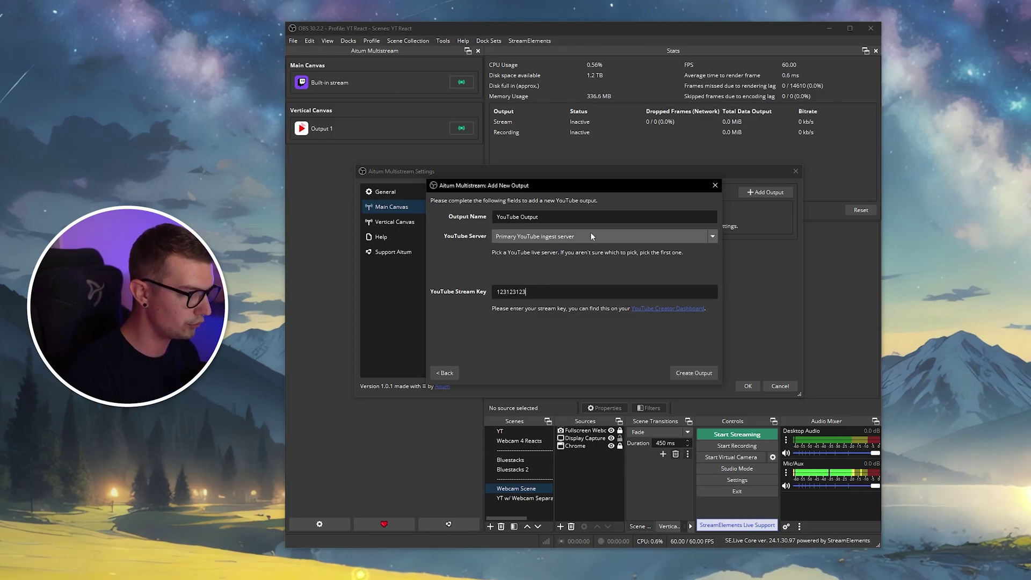
click(695, 373)
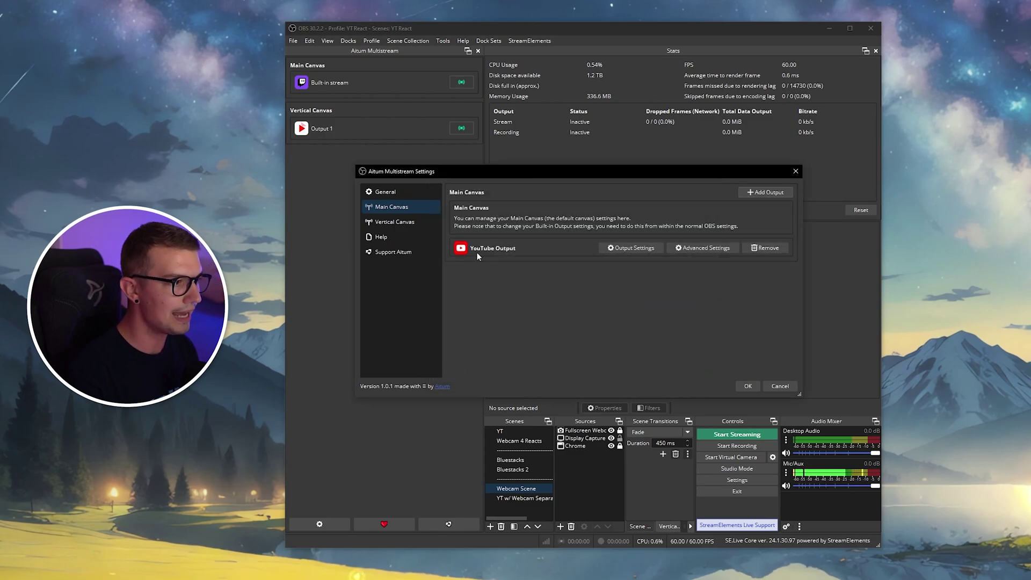
Save and close the Aitum Multistream settings, then reopen them from the dock's gear.
click(754, 386)
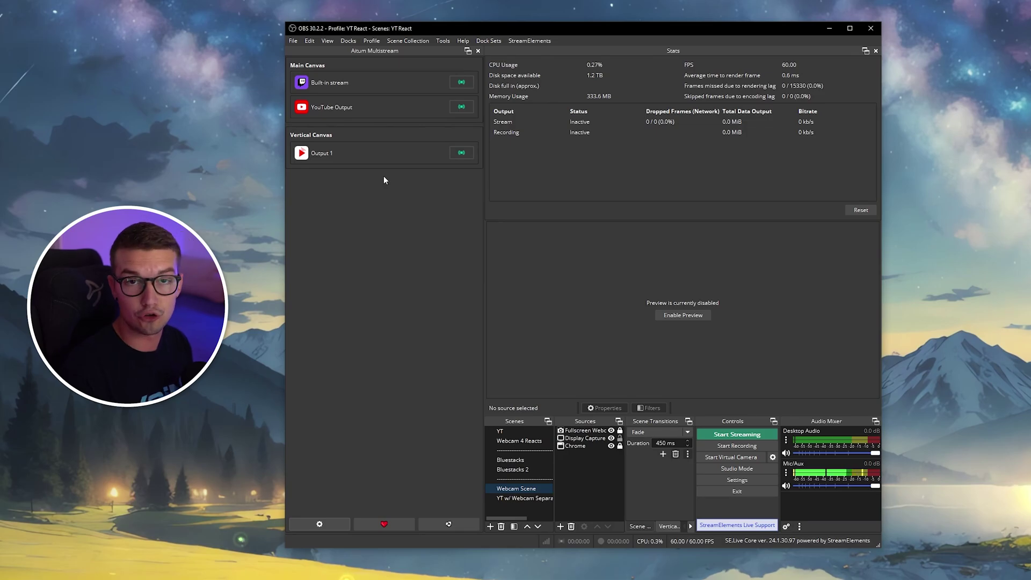
click(319, 525)
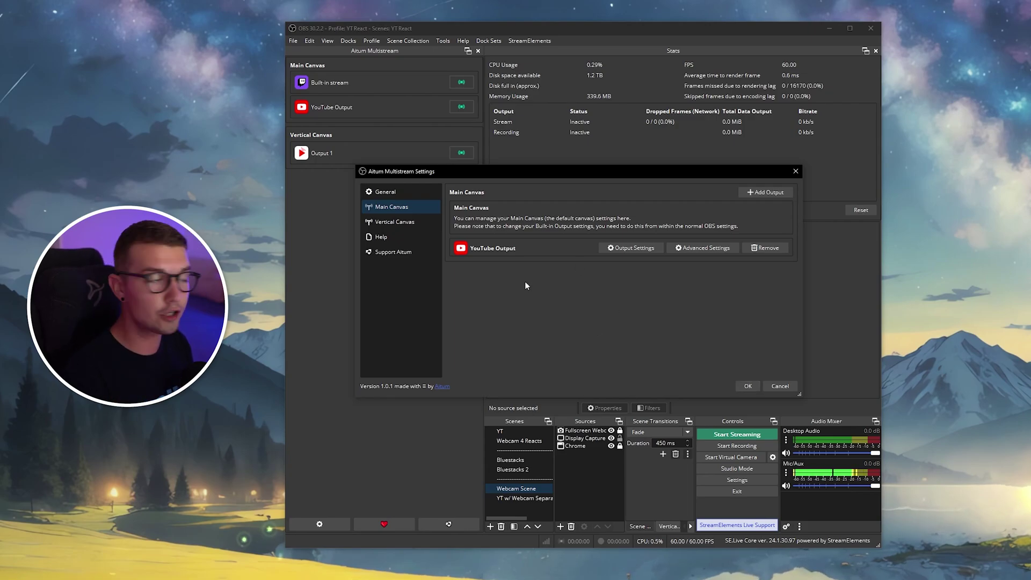
Start a new YouTube output on the Vertical Canvas, keeping the primary ingest server.
click(386, 225)
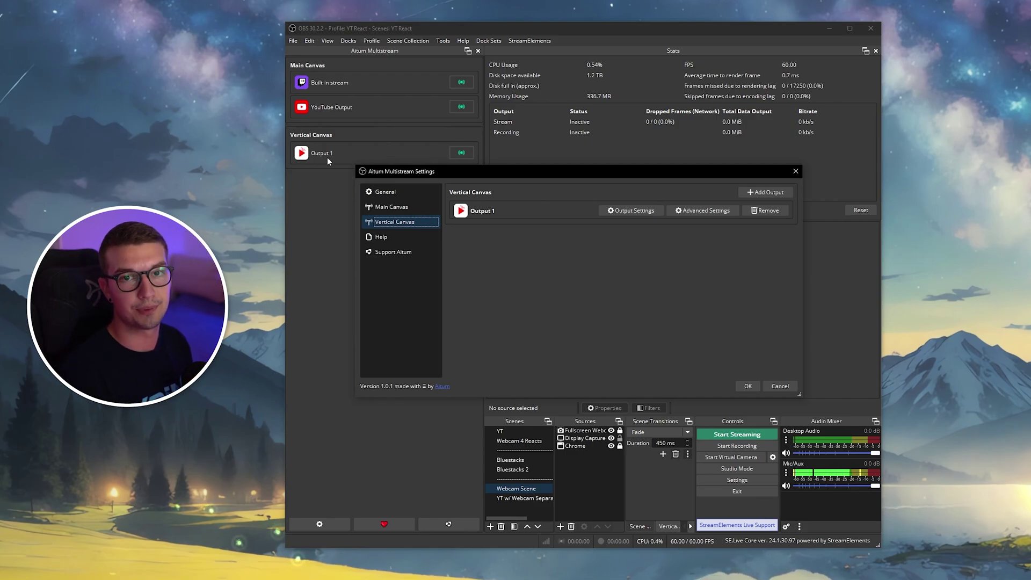
key(Escape)
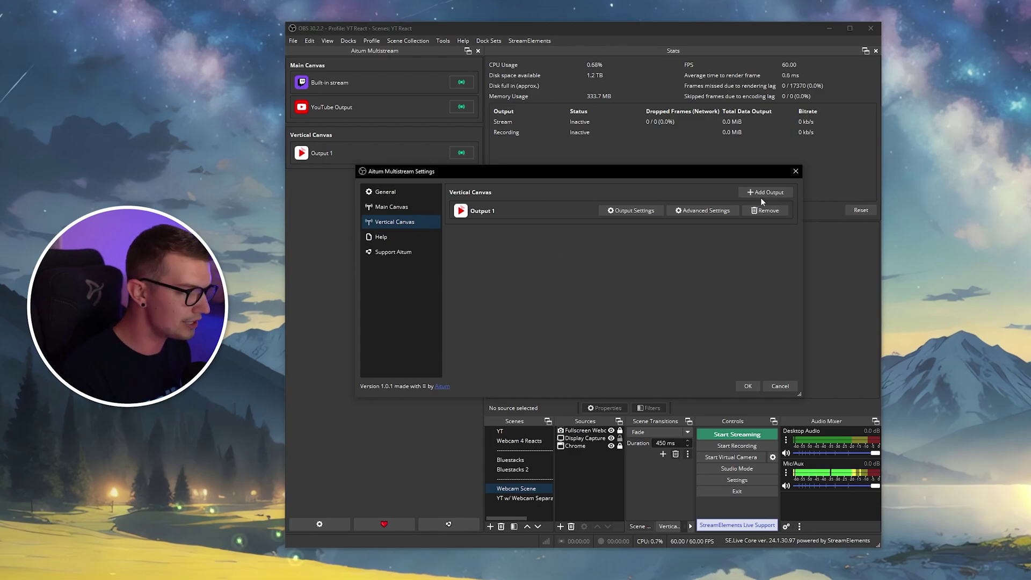
click(759, 193)
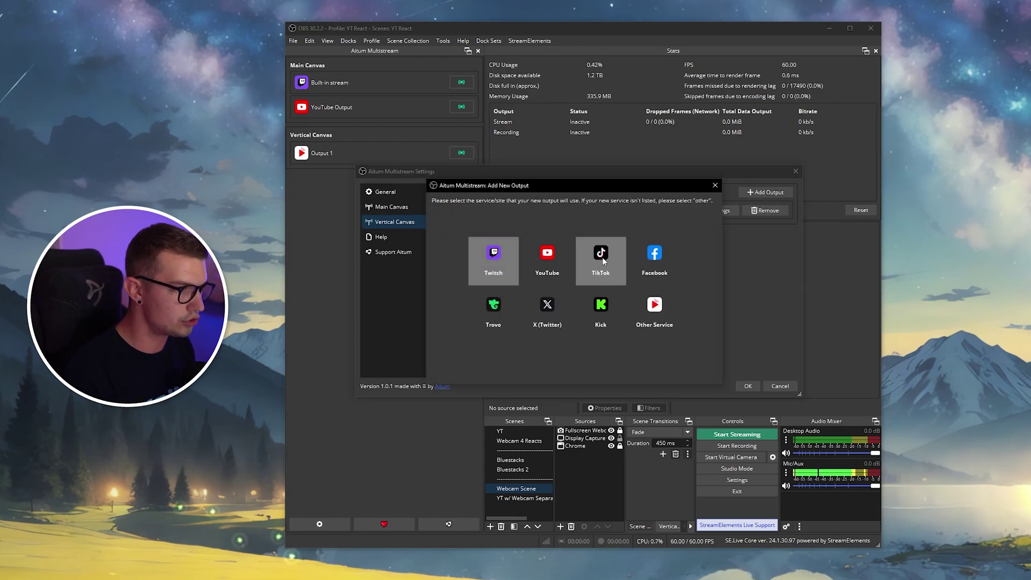
click(547, 262)
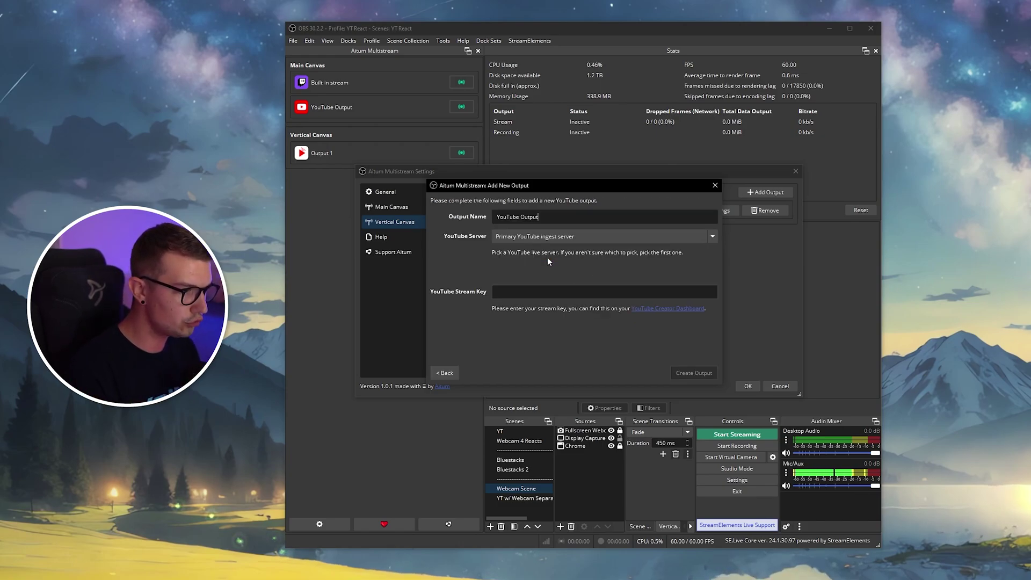
click(520, 237)
click(520, 237)
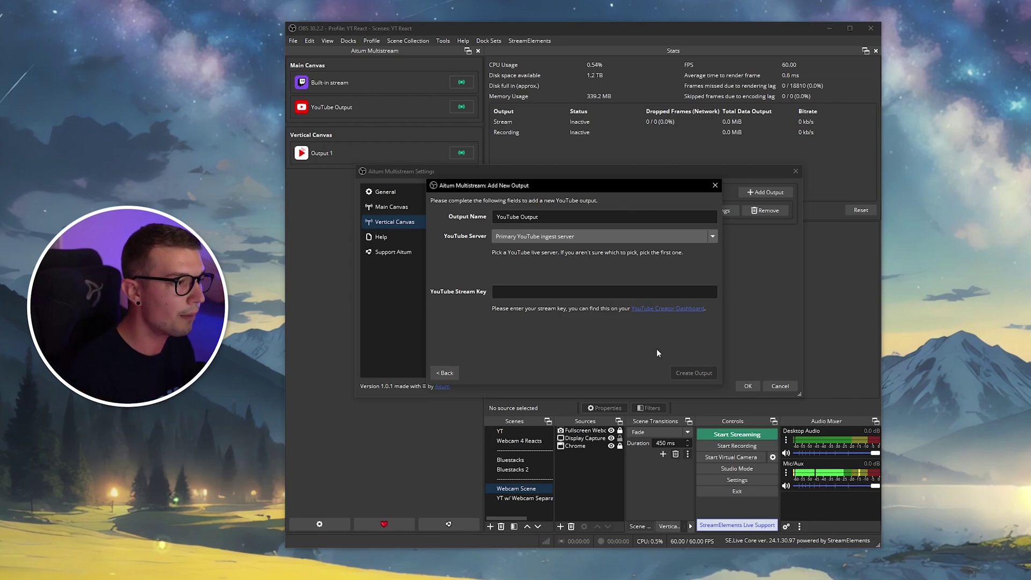
Enter the YouTube stream key, create the output and save the multistream settings.
click(535, 298)
text(123123)
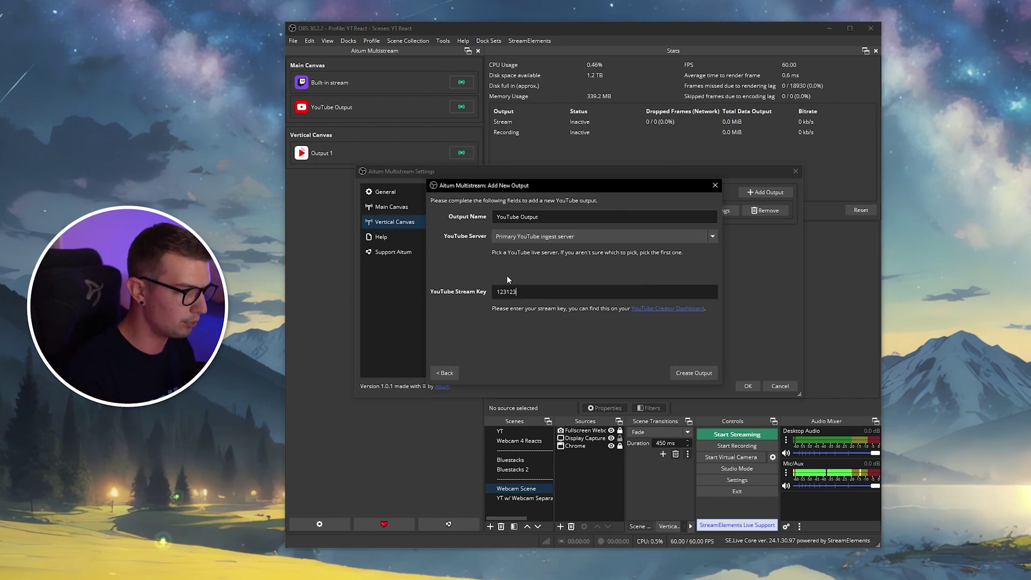
click(695, 373)
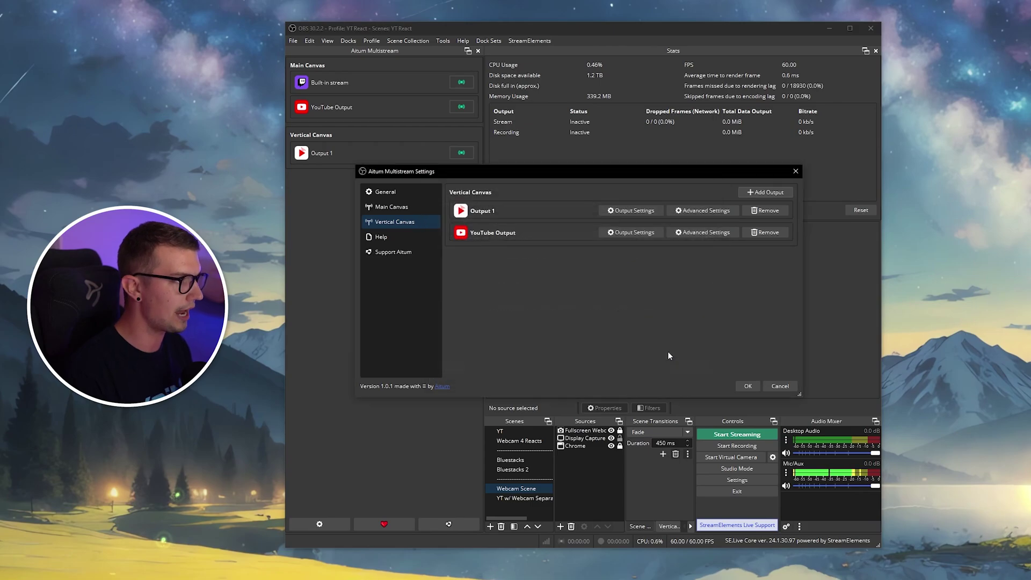
click(746, 386)
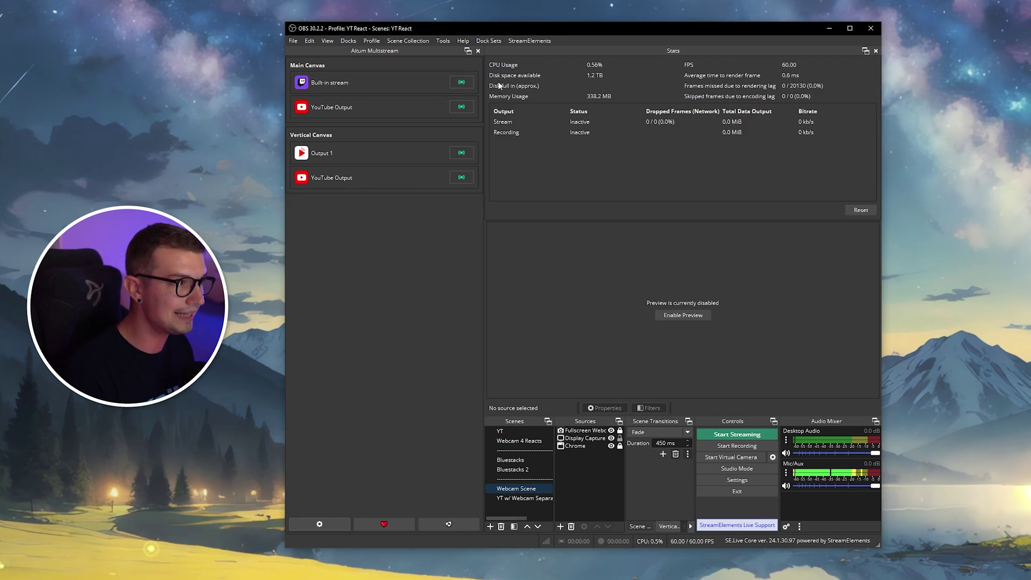
click(465, 109)
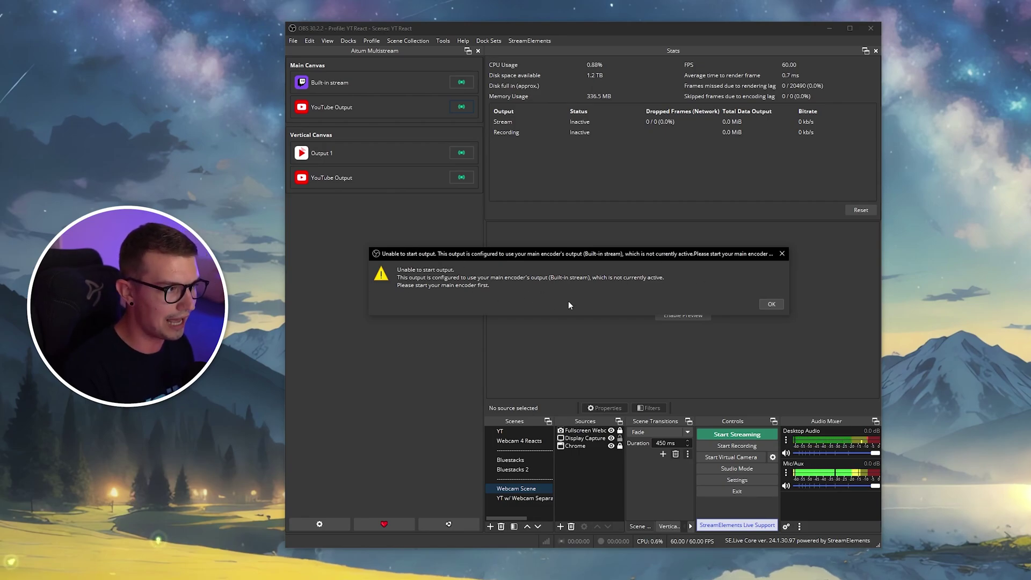
click(771, 306)
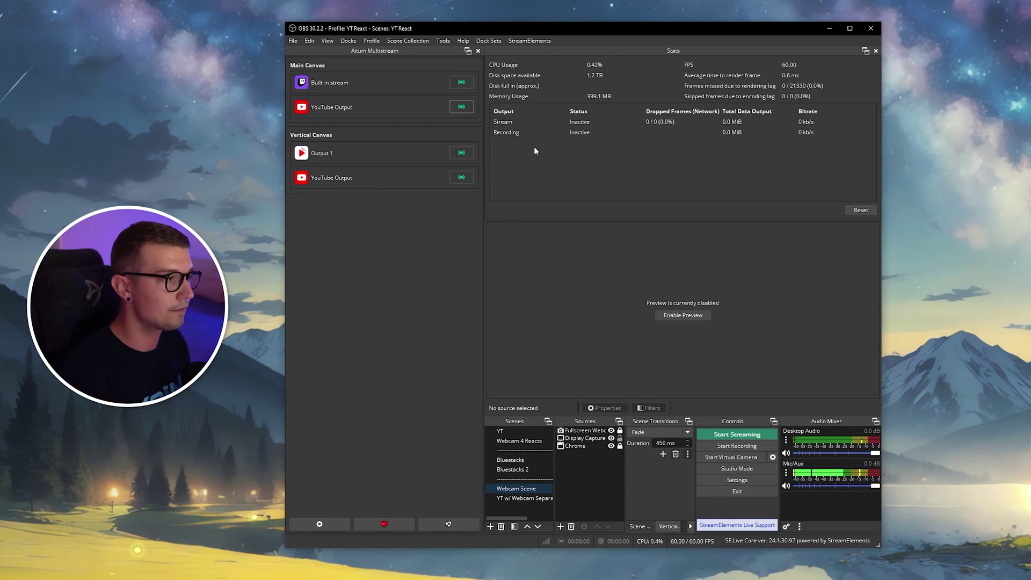
Open the advanced settings of the Main Canvas YouTube Output in Aitum Multistream.
click(323, 525)
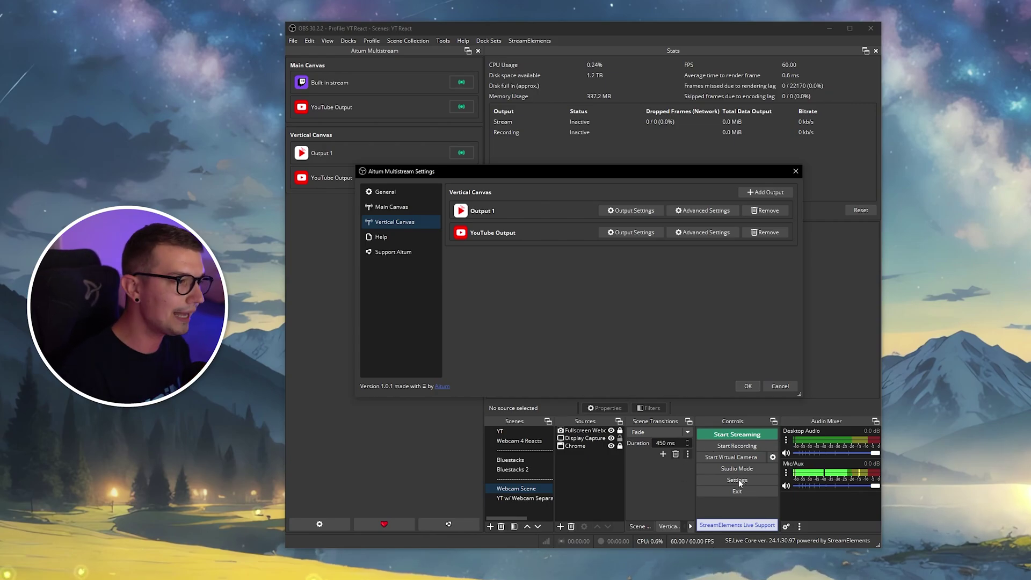
click(386, 209)
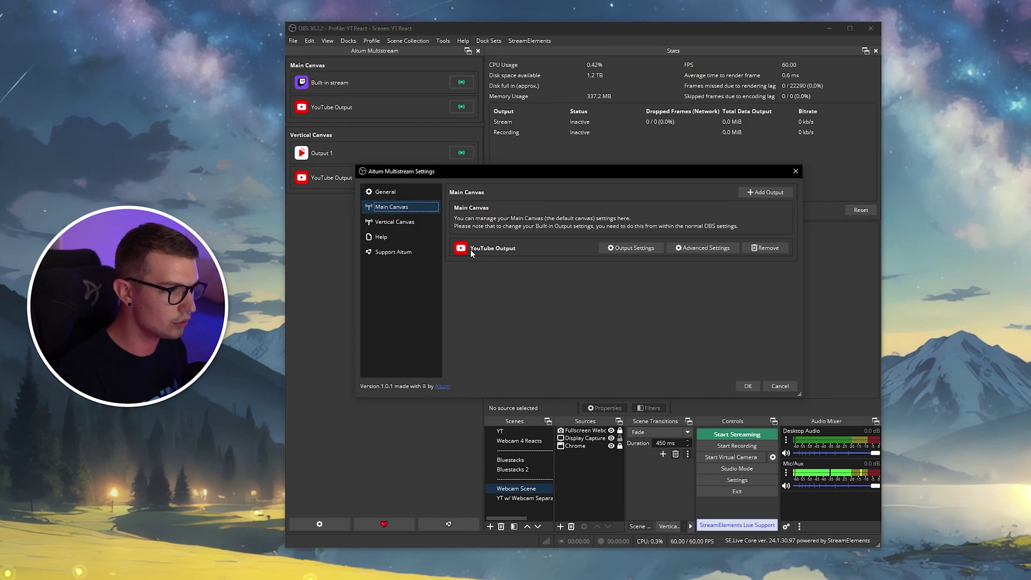
click(695, 249)
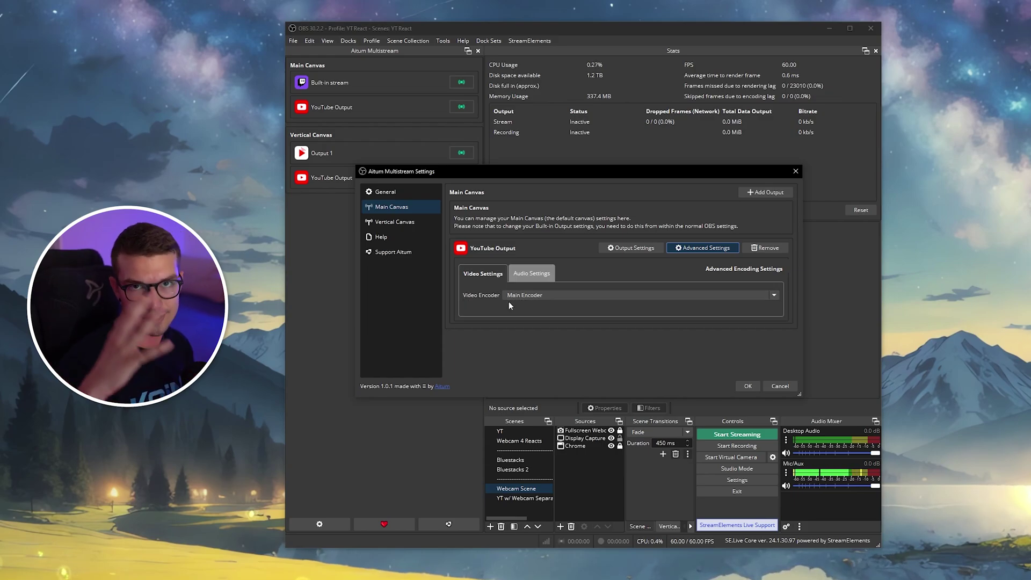
Set the video encoder to NVIDIA NVENC AV1, enable Rescale Output, and close the settings.
click(541, 296)
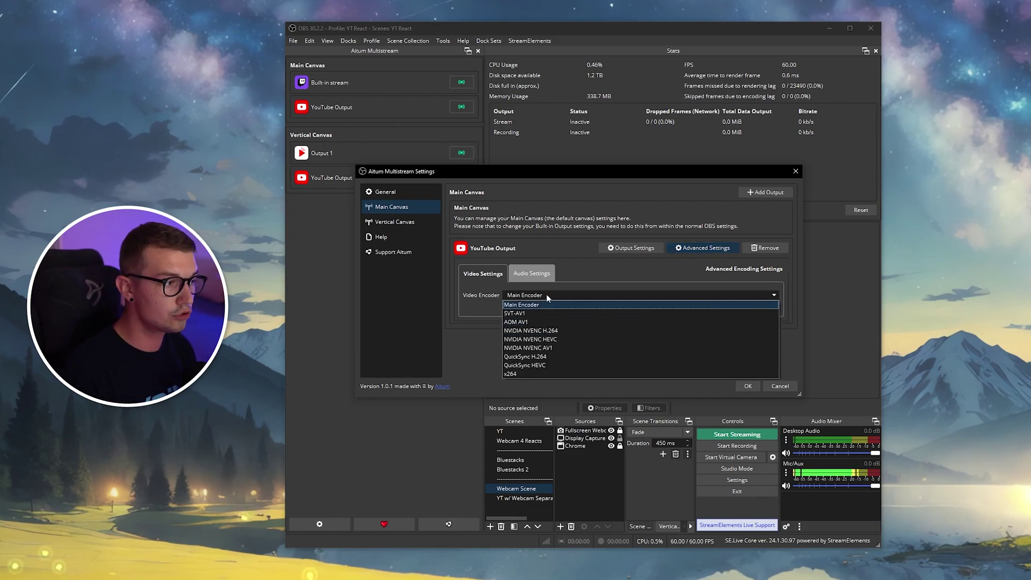
click(540, 348)
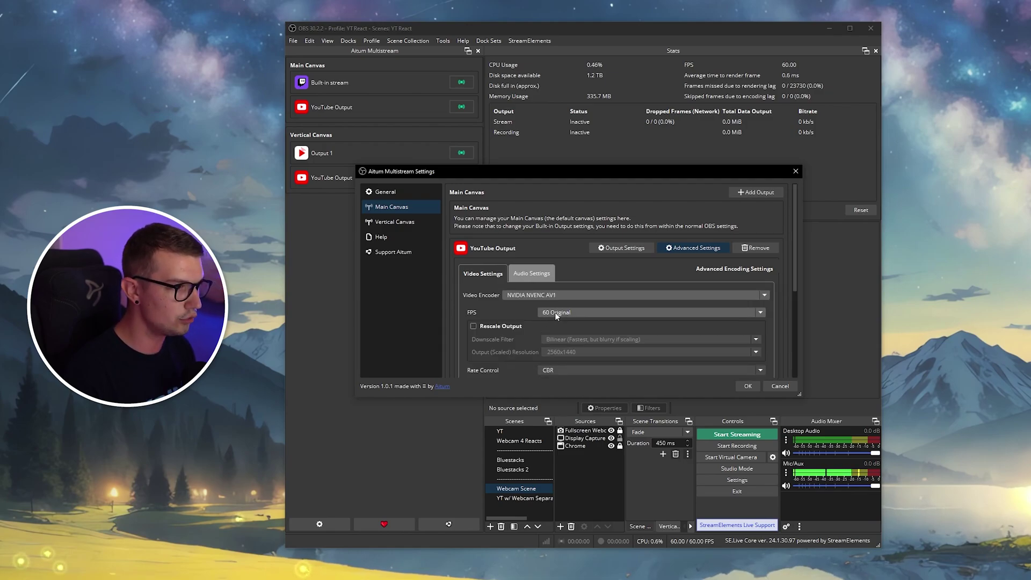
scroll(523, 324, down, 3)
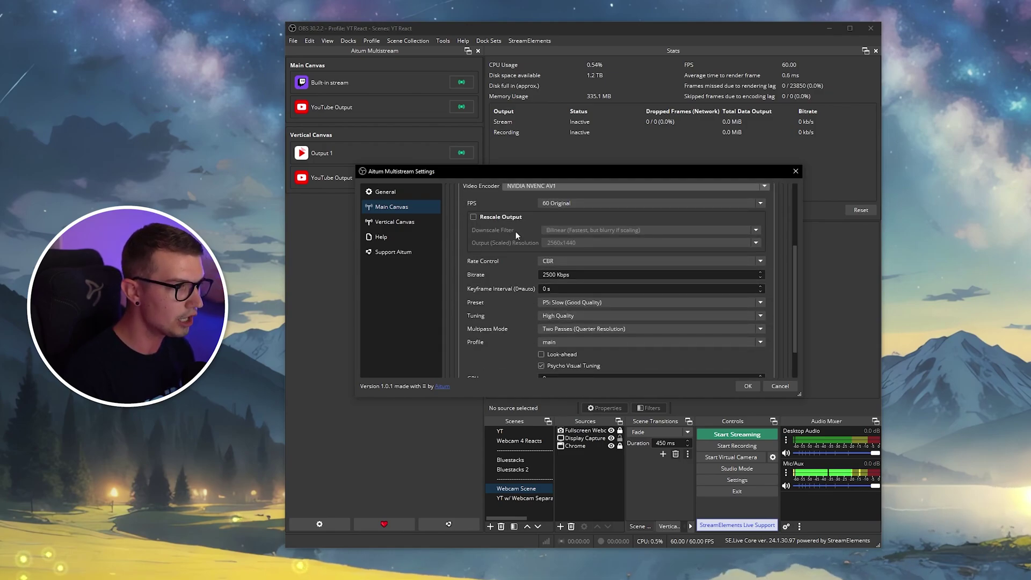
click(473, 217)
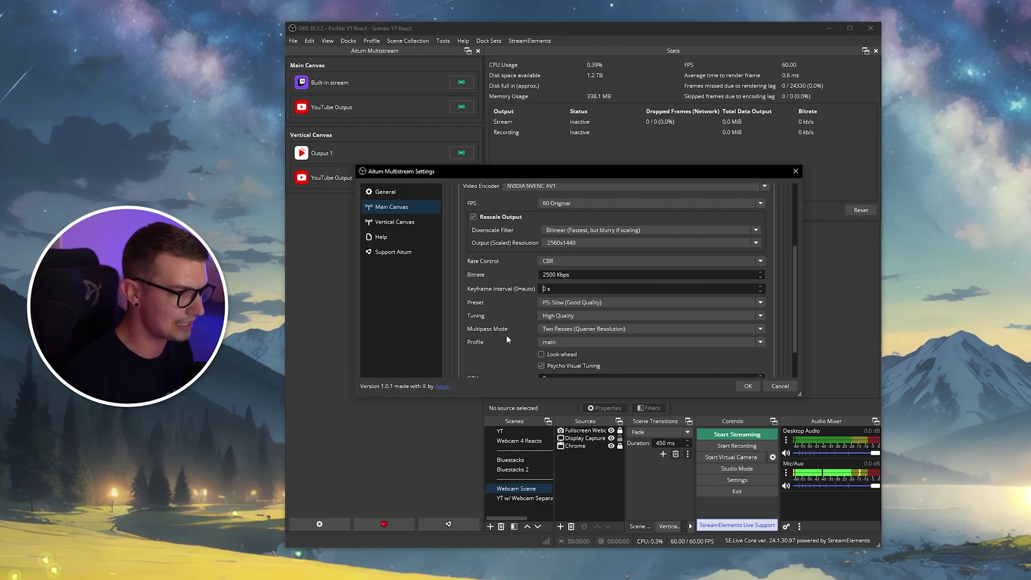
click(795, 171)
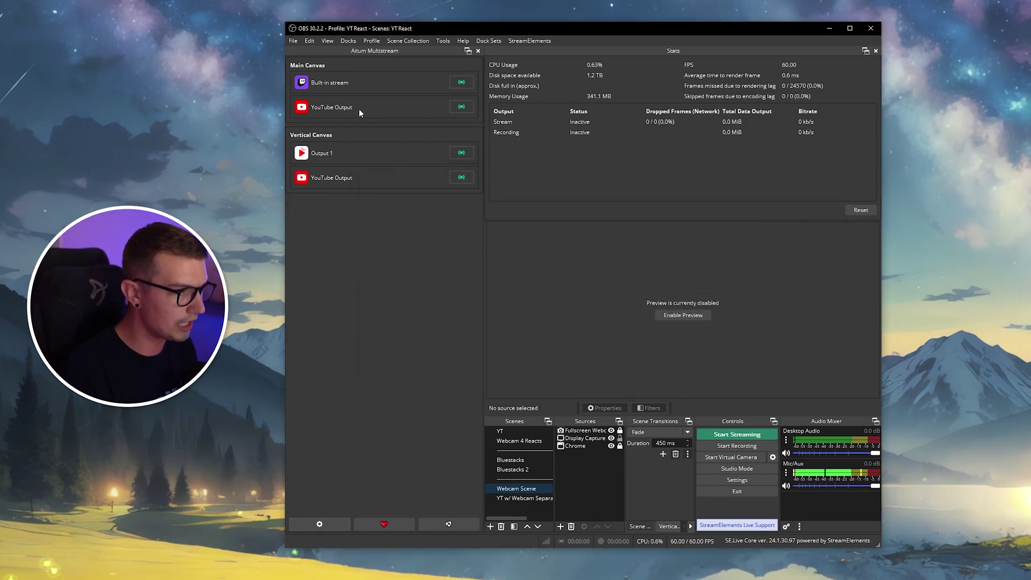